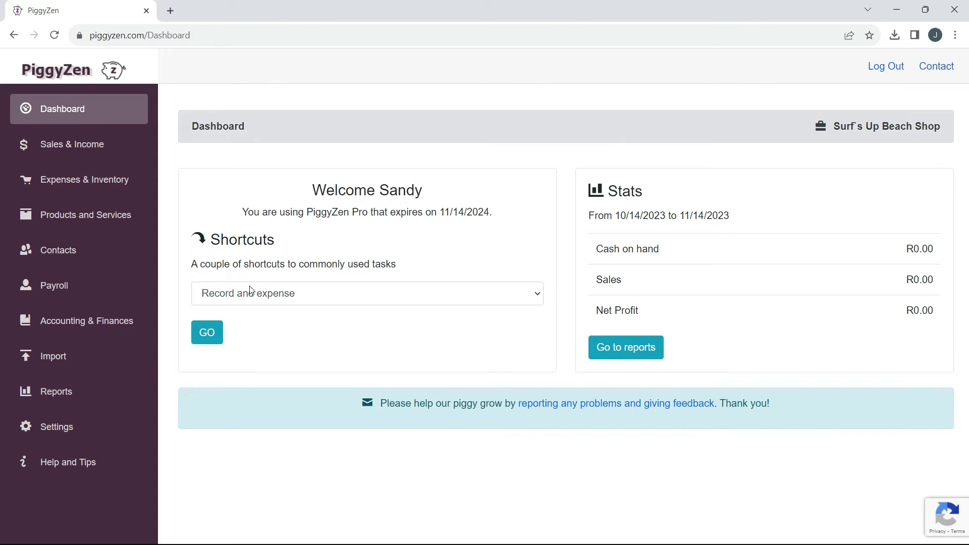
Go to Settings and open the POS Import Settings page.
click(74, 429)
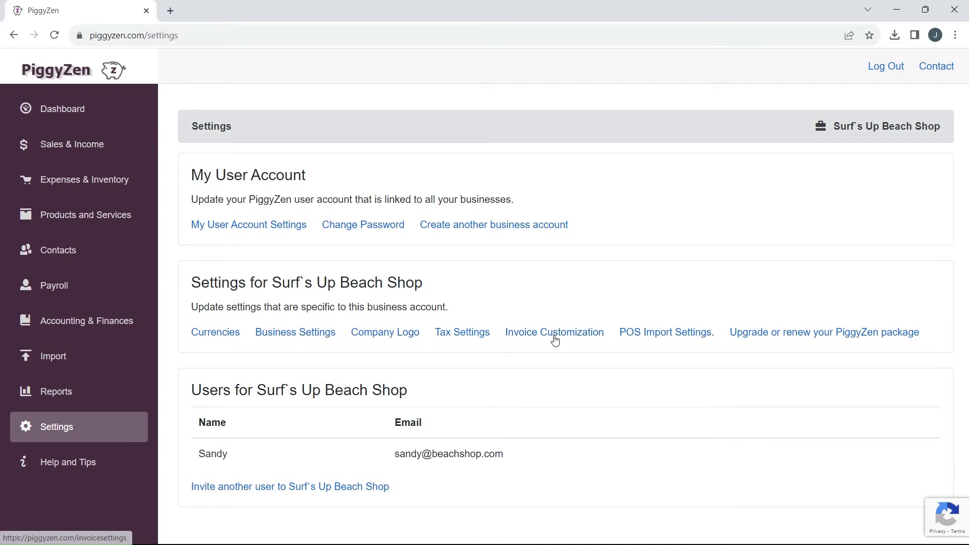
click(655, 334)
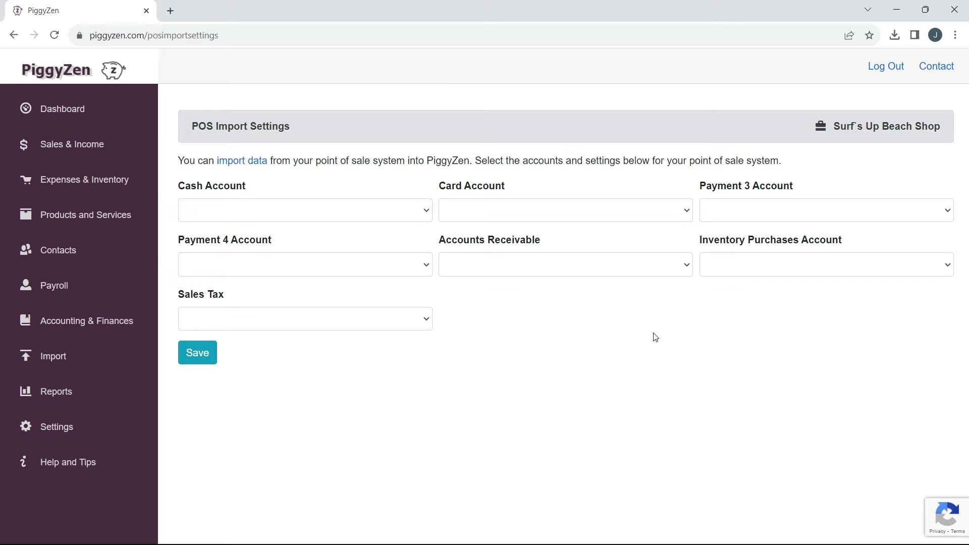
Map the Cash account to Cash, Card and Payment 3 to FNB, and Payment 4 to Paypal.
click(429, 213)
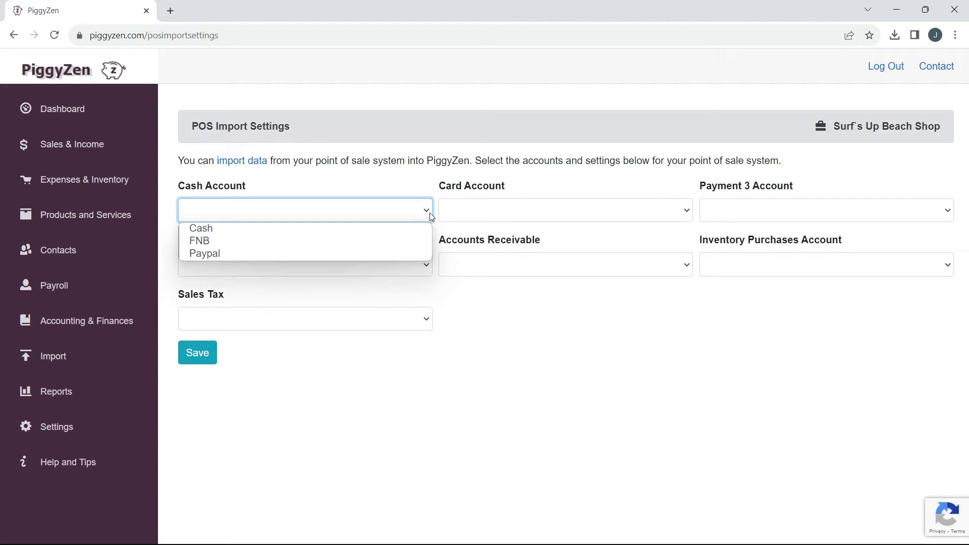
click(399, 229)
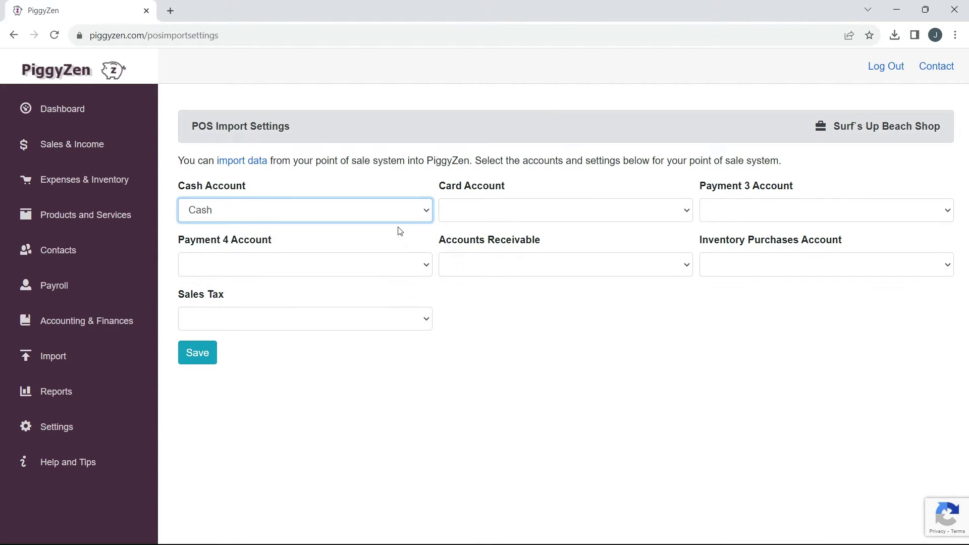
click(488, 219)
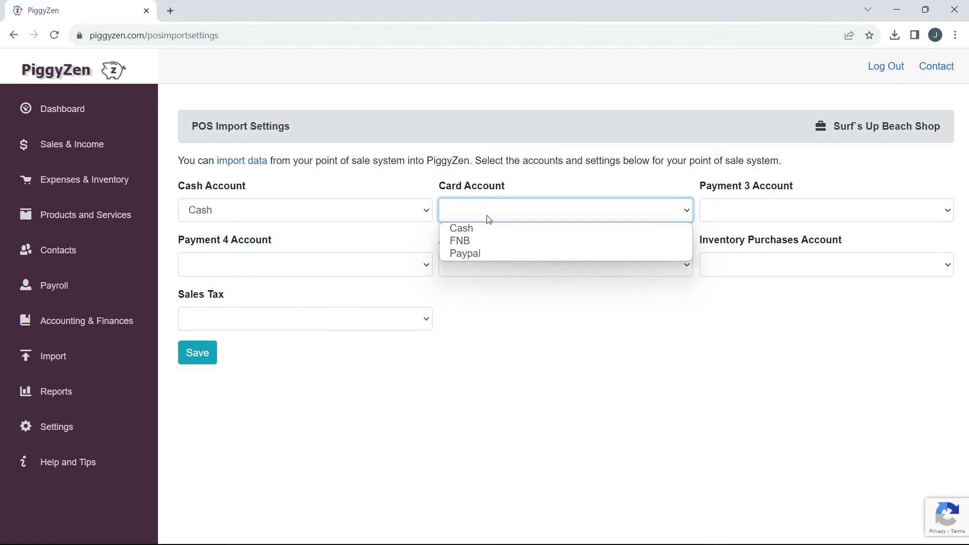
click(482, 240)
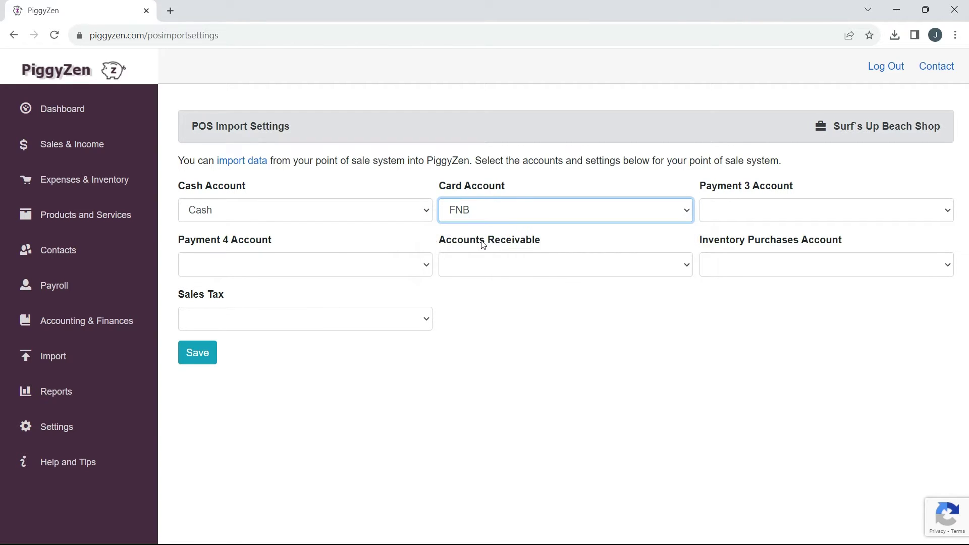
click(784, 203)
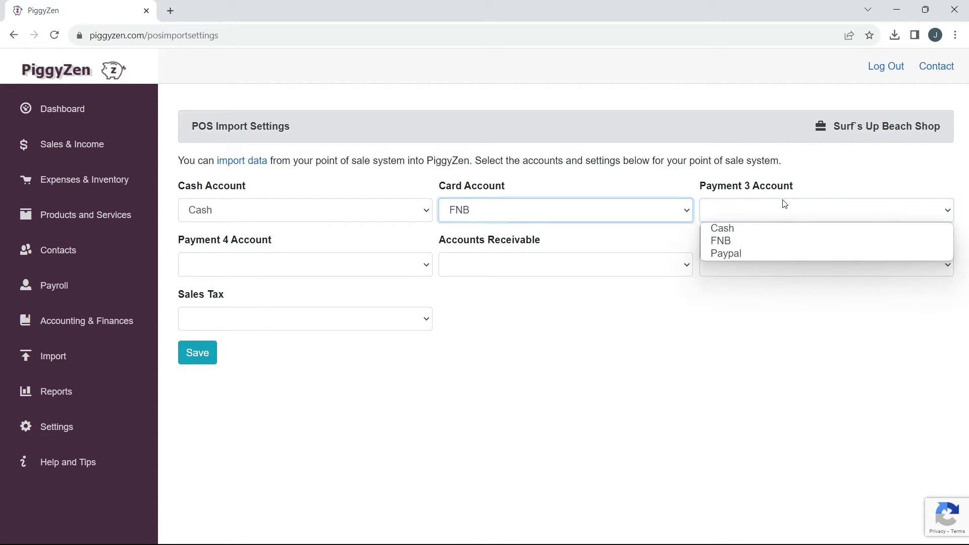
click(775, 242)
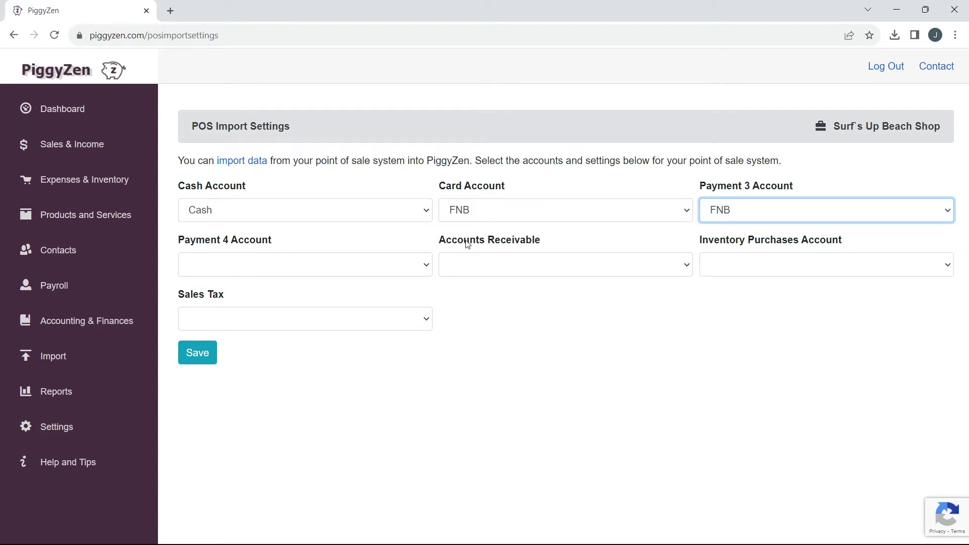
click(418, 263)
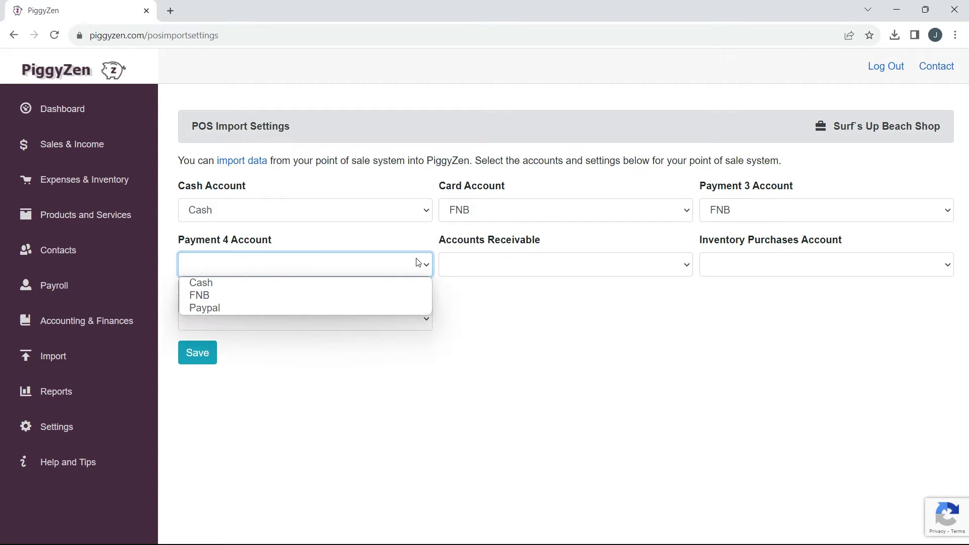
click(408, 310)
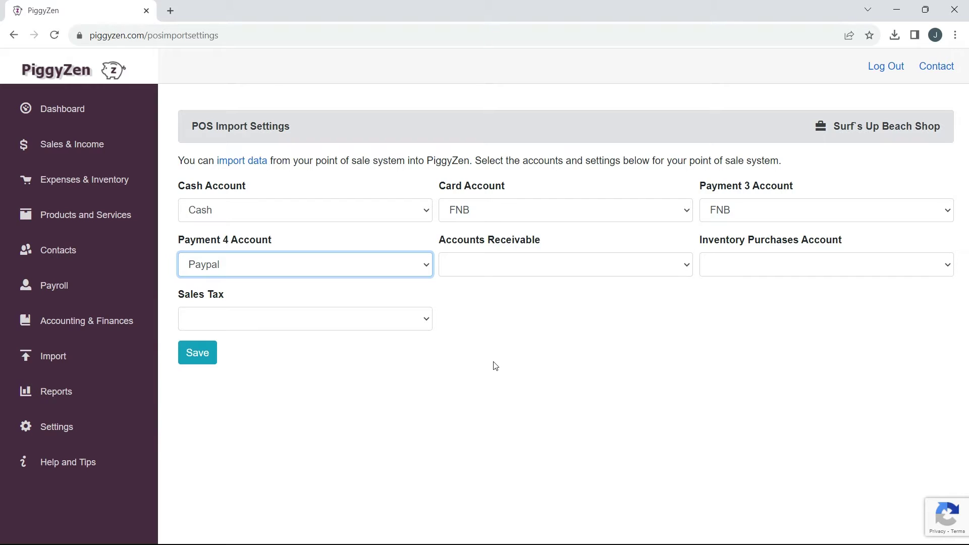
Map Accounts Receivable, FNB for inventory purchases and Value Added Tax for sales tax, then save.
click(573, 264)
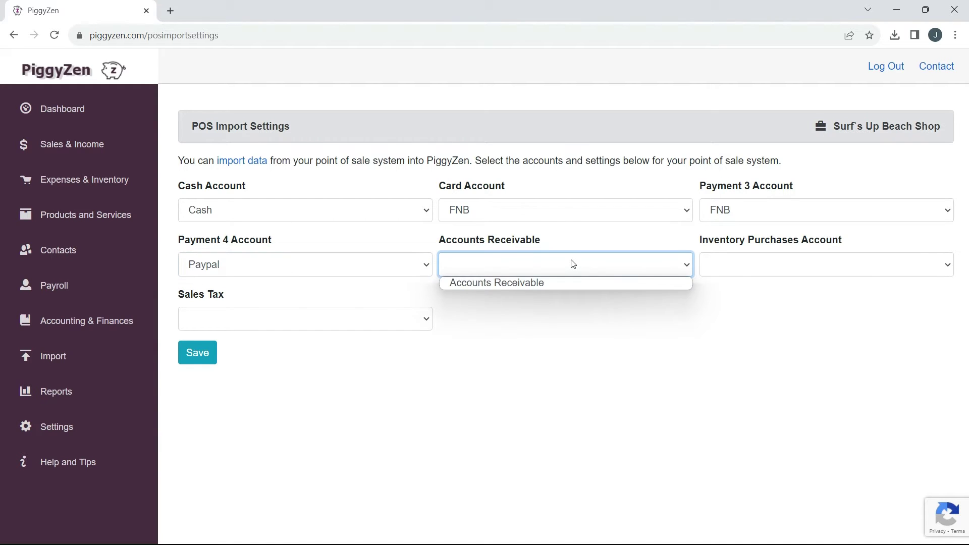
click(550, 282)
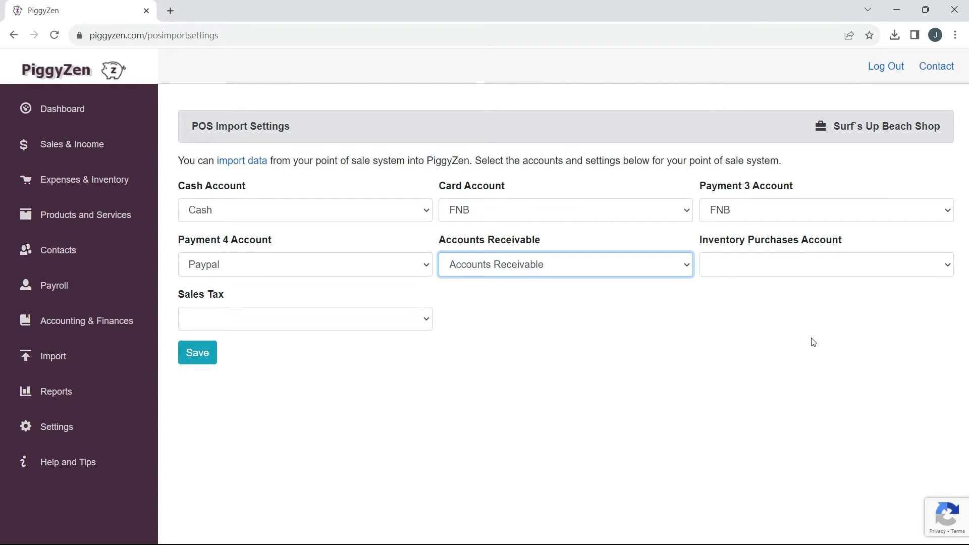
click(835, 266)
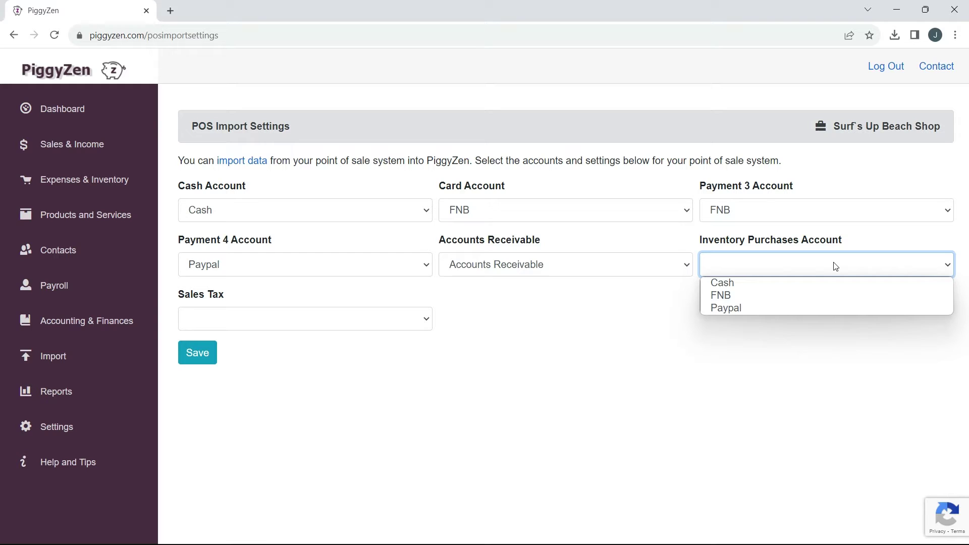
click(764, 295)
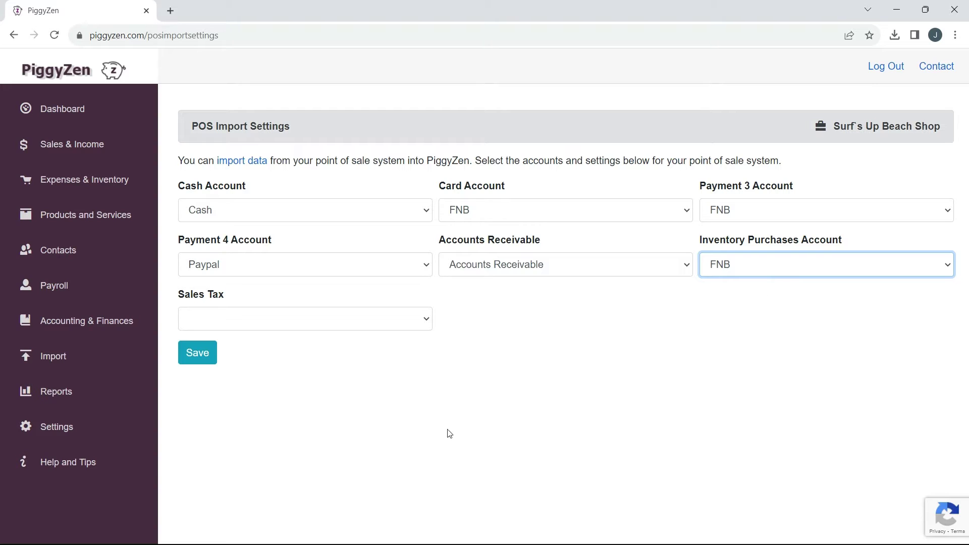
click(425, 321)
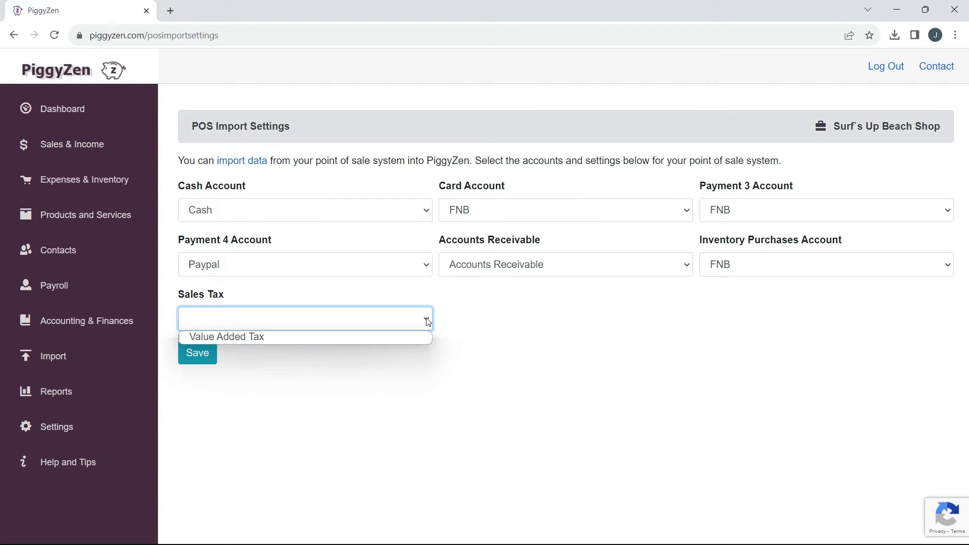
click(278, 338)
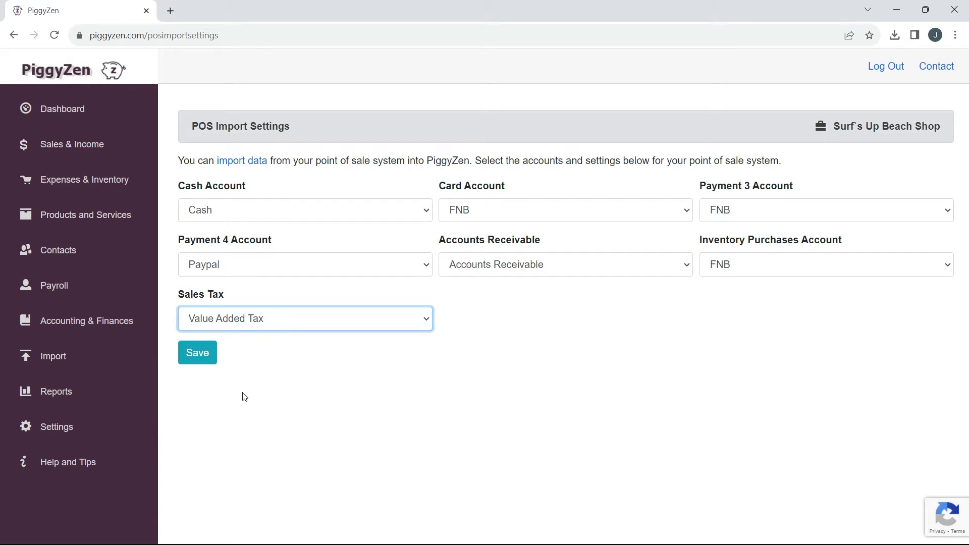
click(198, 355)
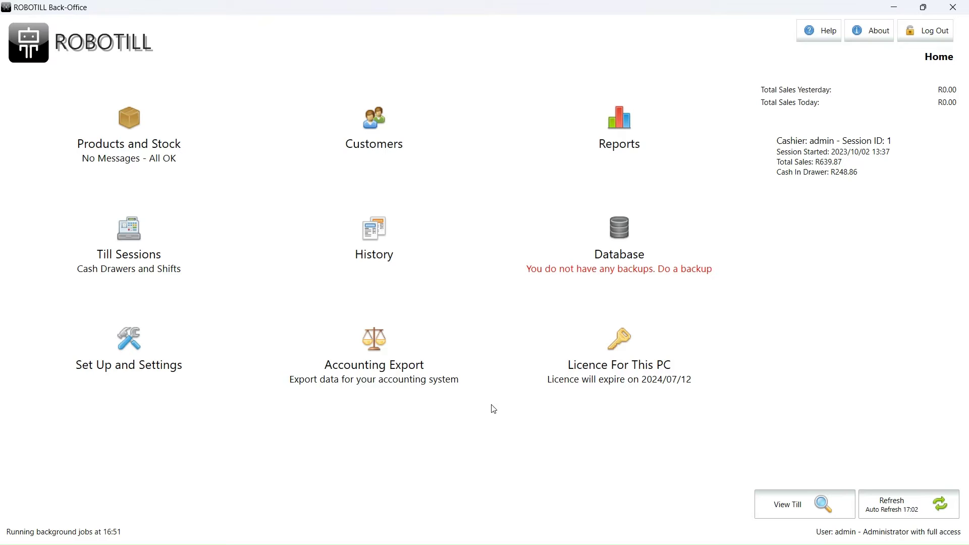
Open the Accounting Export tool from the ROBOTILL Back-Office home screen.
click(403, 365)
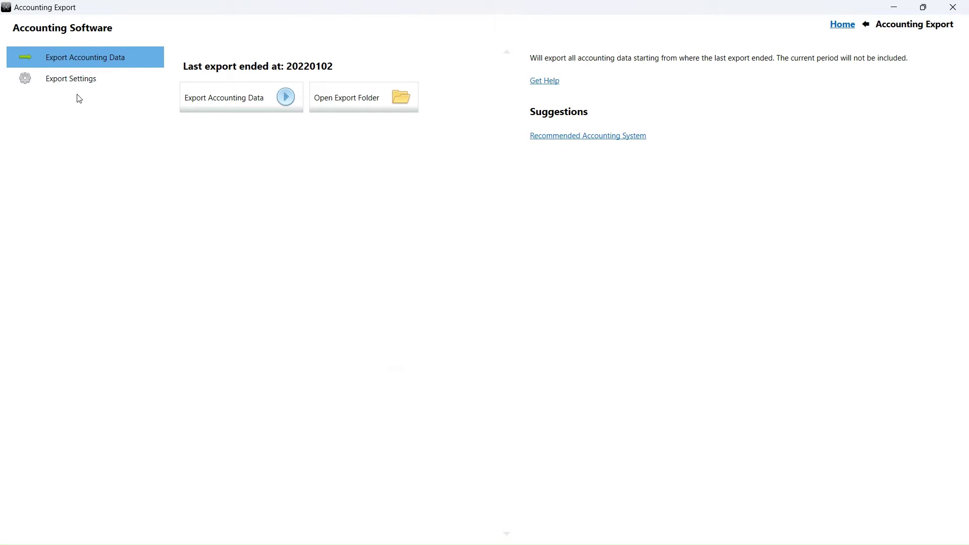
Set the accounting export to start on 2023/10/01 with weekly frequency.
click(72, 81)
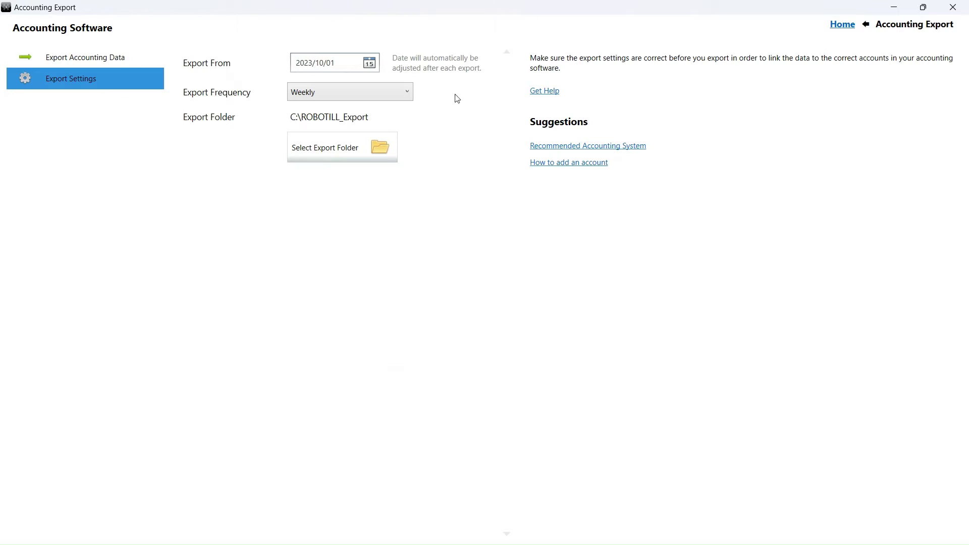
click(372, 62)
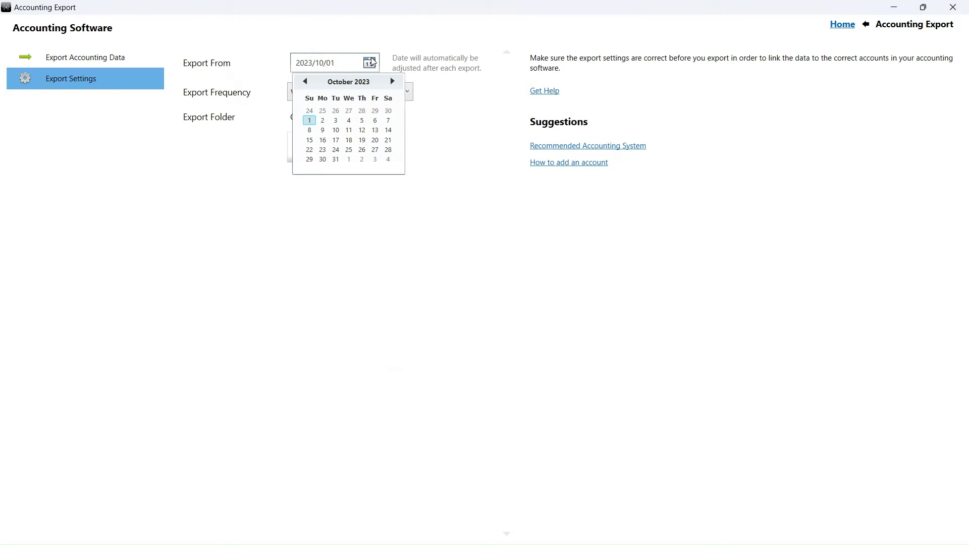
click(310, 120)
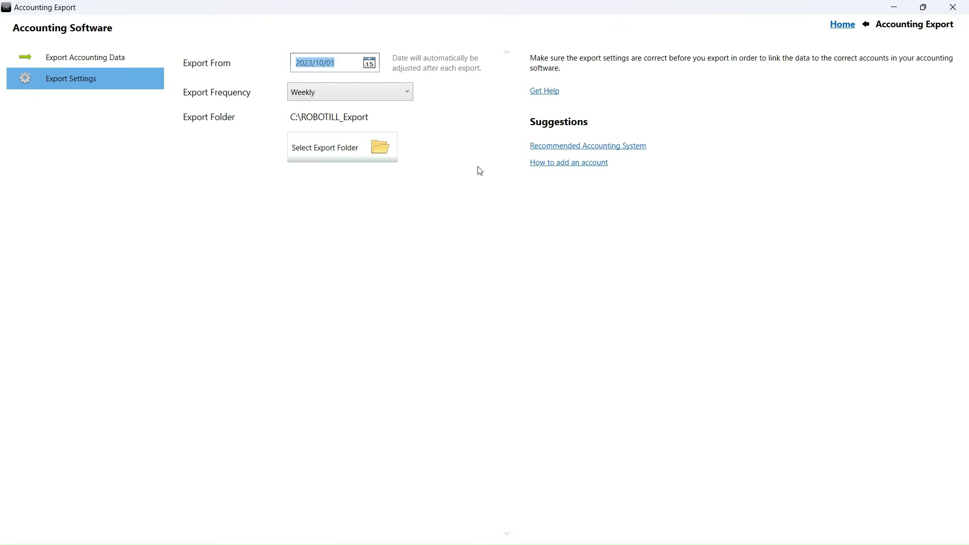
click(407, 97)
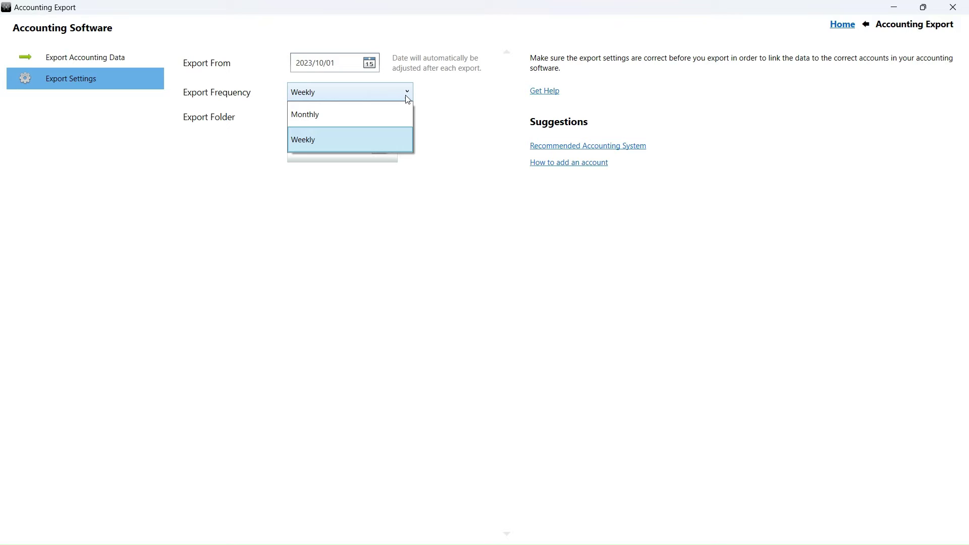
click(406, 99)
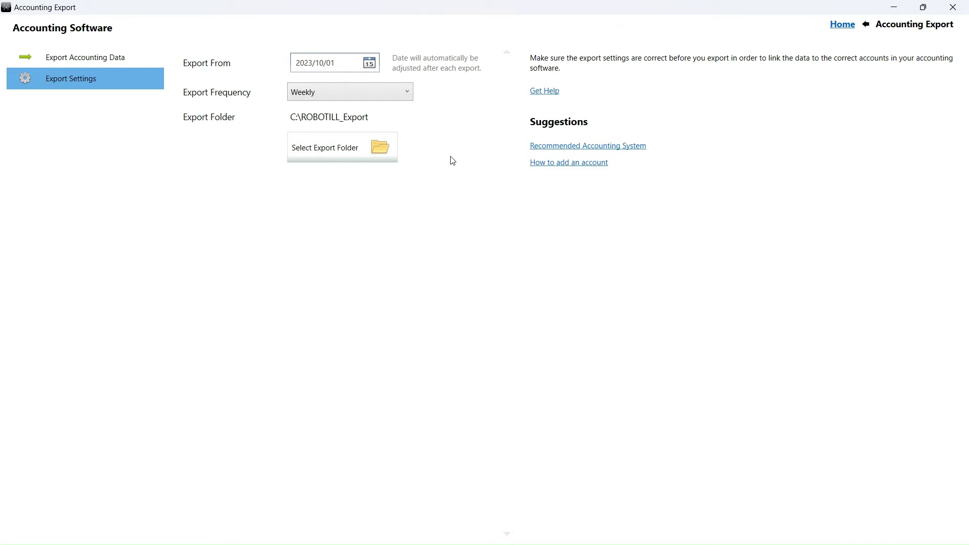
click(48, 64)
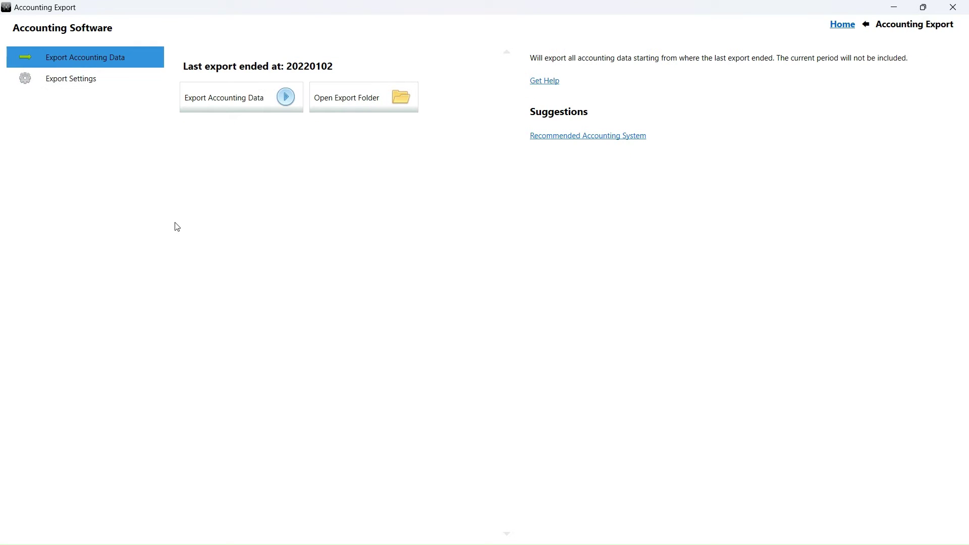
Export the weekly sales CSV files and open their export folder.
click(254, 107)
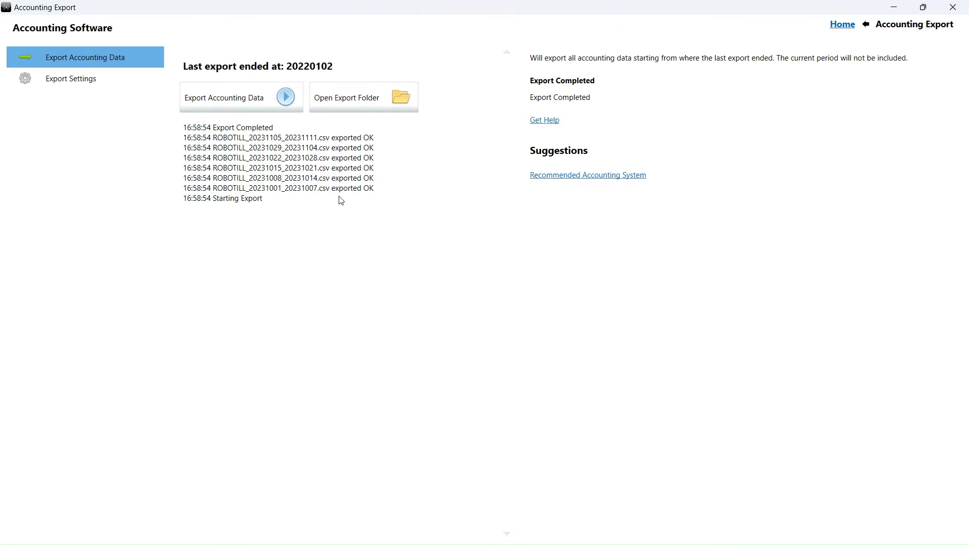
click(366, 112)
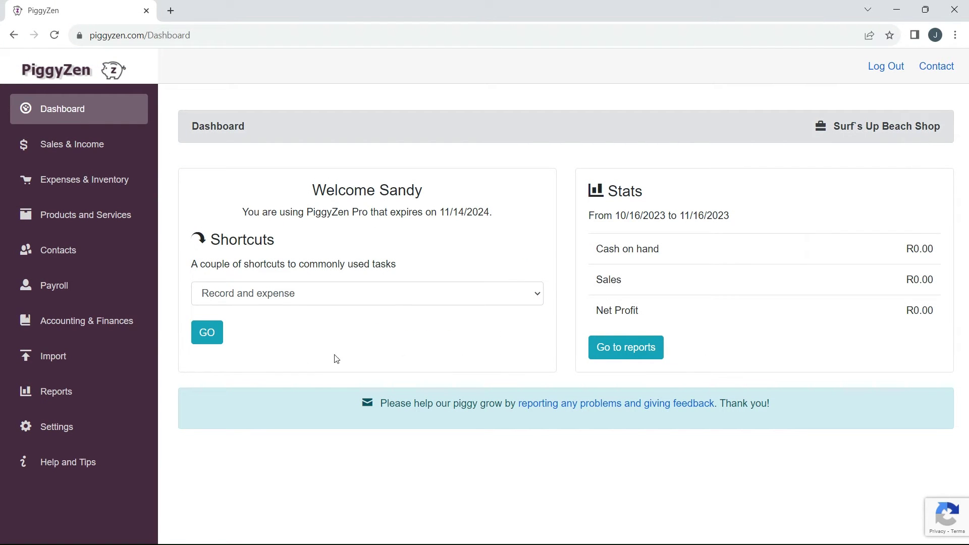
Select 'Import from POS System' as the import option on the Import page.
click(54, 359)
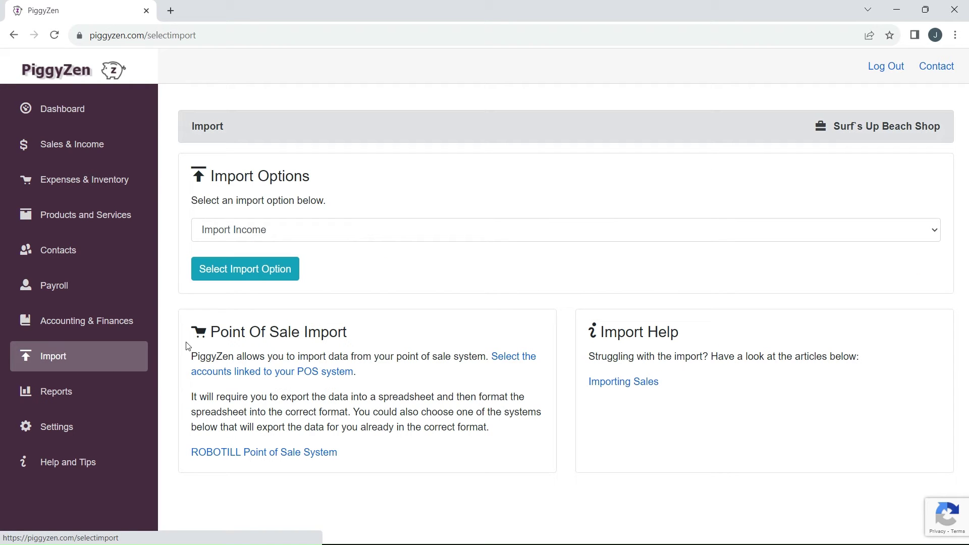
click(295, 231)
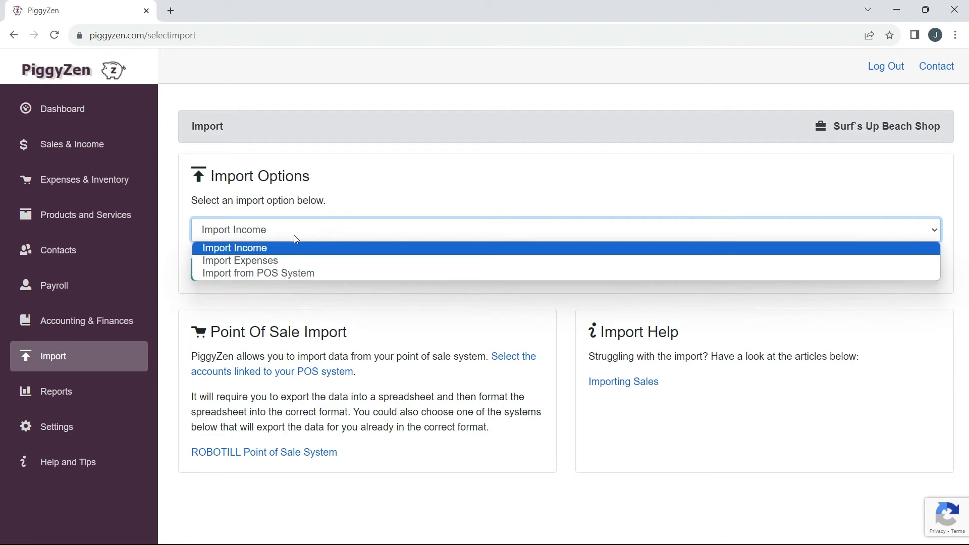
click(293, 273)
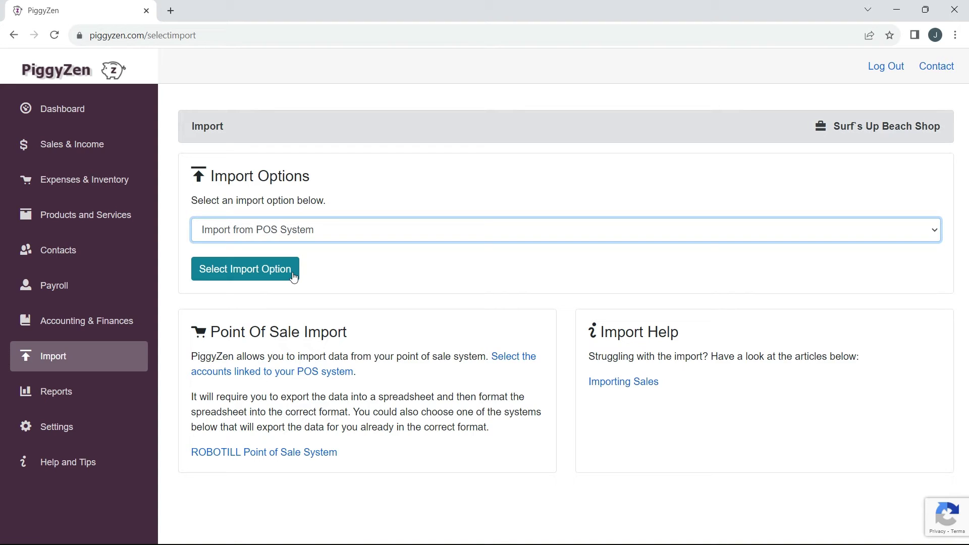
click(286, 273)
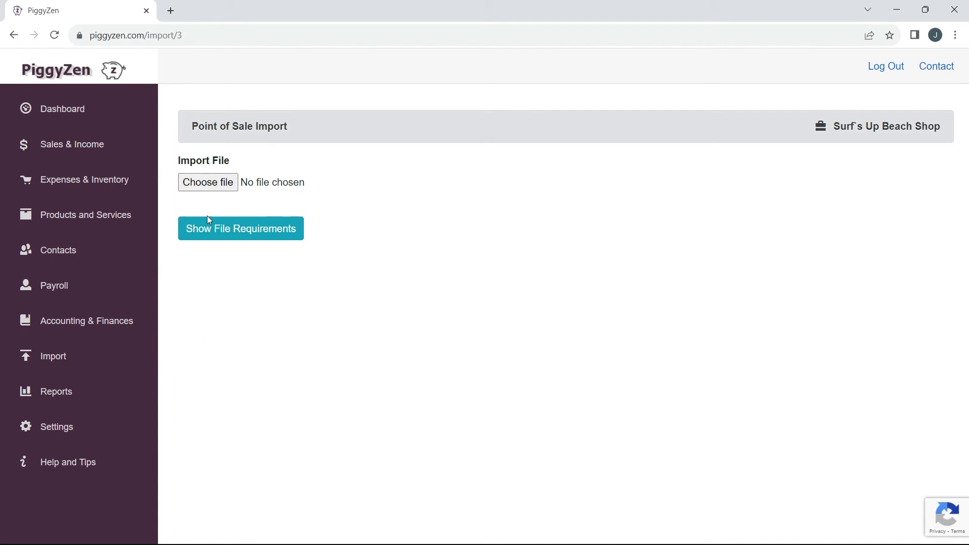
Attach ROBOTILL_20231001_20231007.csv from the C:\ROBOTILL_Export folder to the import.
click(204, 190)
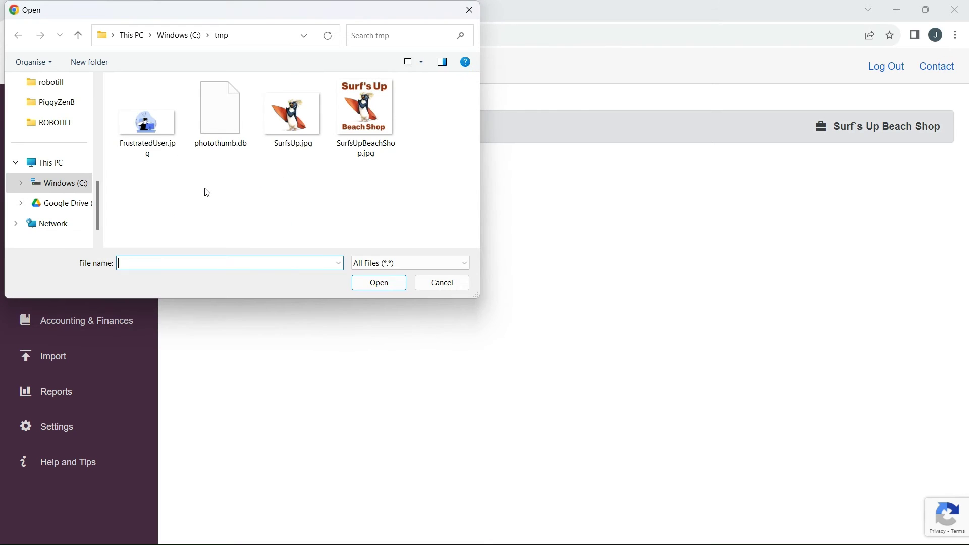
click(240, 44)
text(c:\ro)
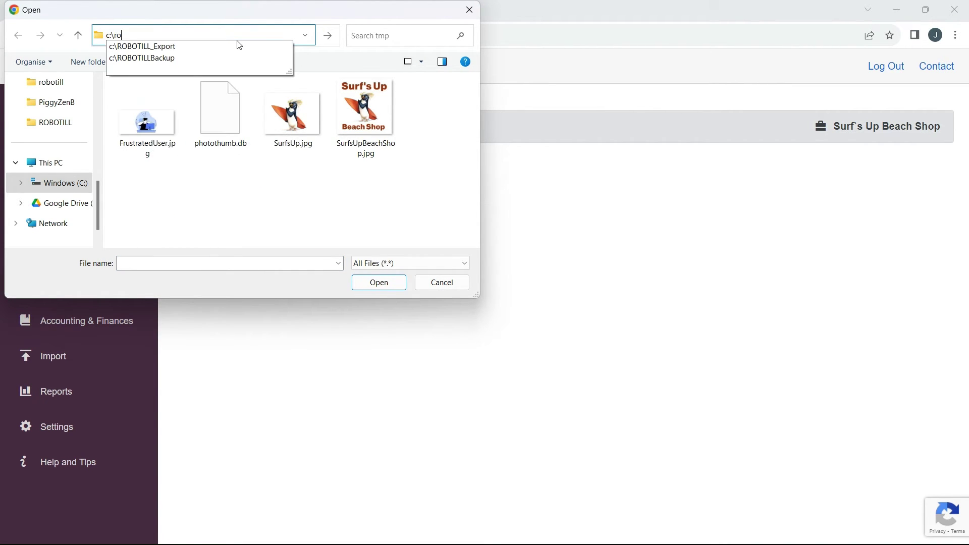
click(173, 53)
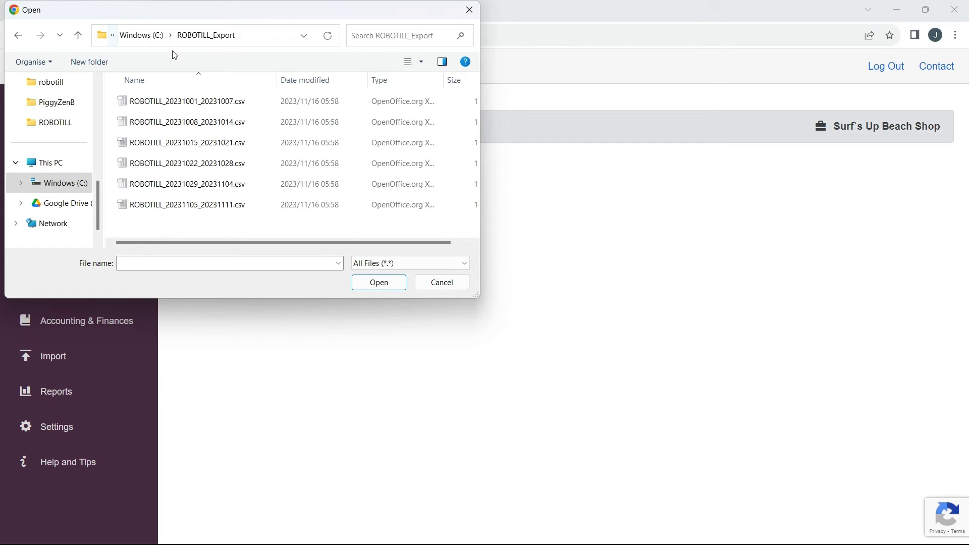
click(229, 104)
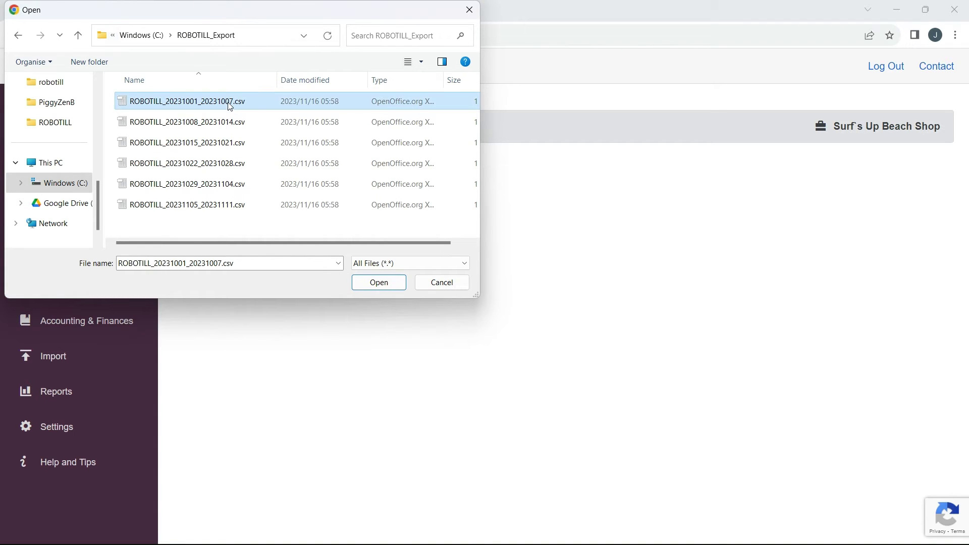
click(371, 281)
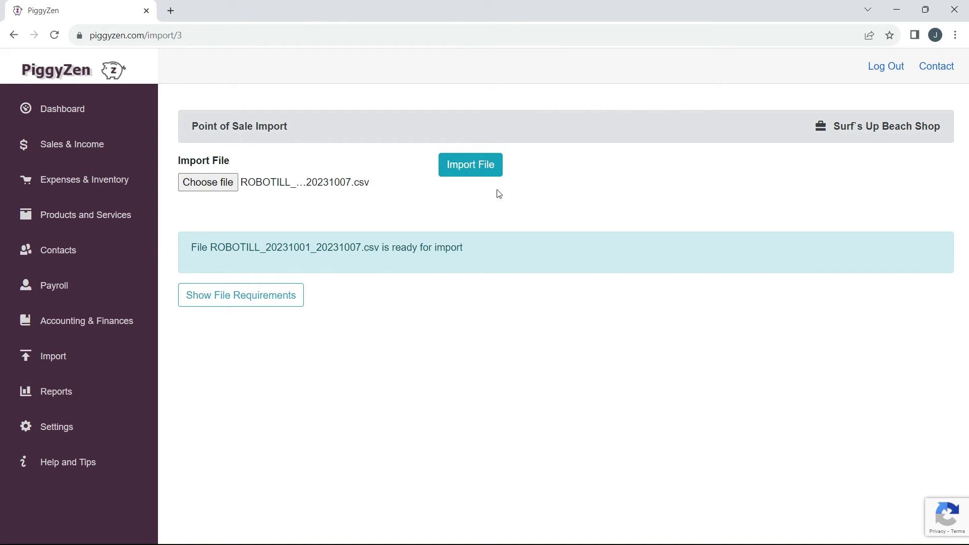
Import the attached ROBOTILL sales file, bringing in its 2 records.
click(478, 165)
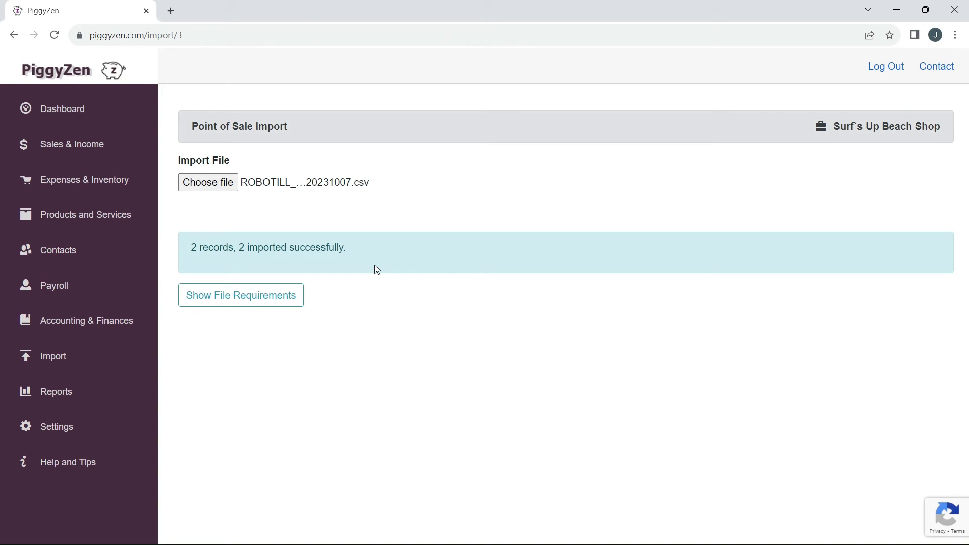
Review the Balance Sheet's Inventory 413.00, Receivables 13.50 and Sales Tax (16.75), then download the PDF.
click(46, 390)
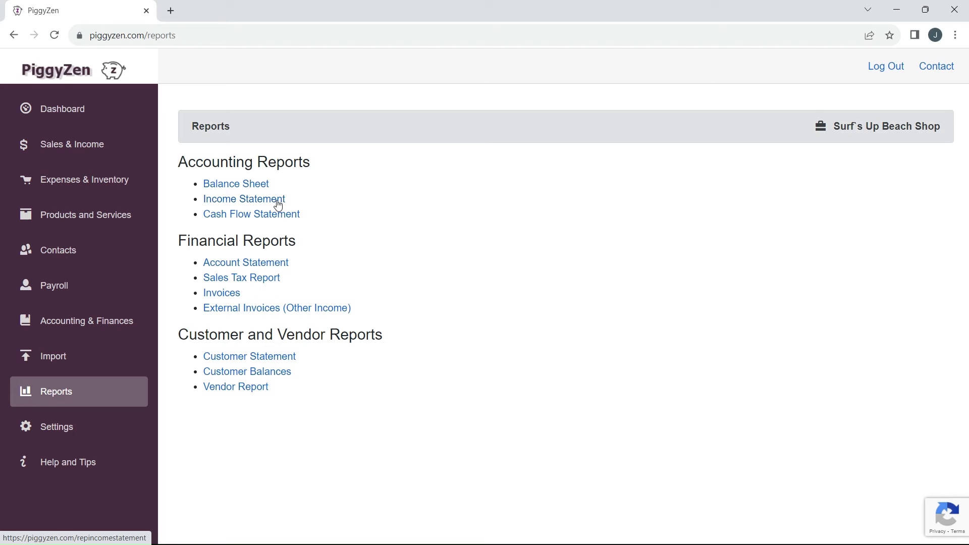
click(259, 186)
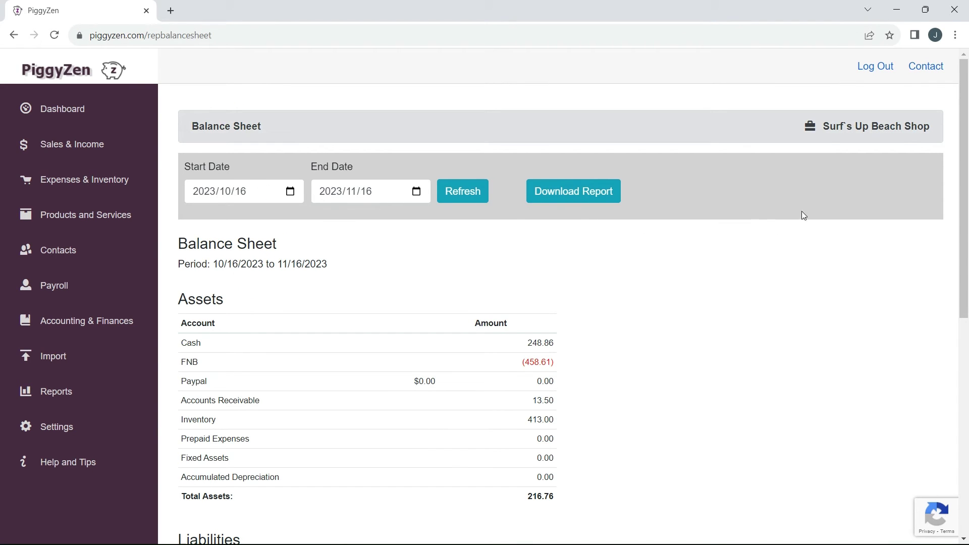
drag(966, 166, 967, 195)
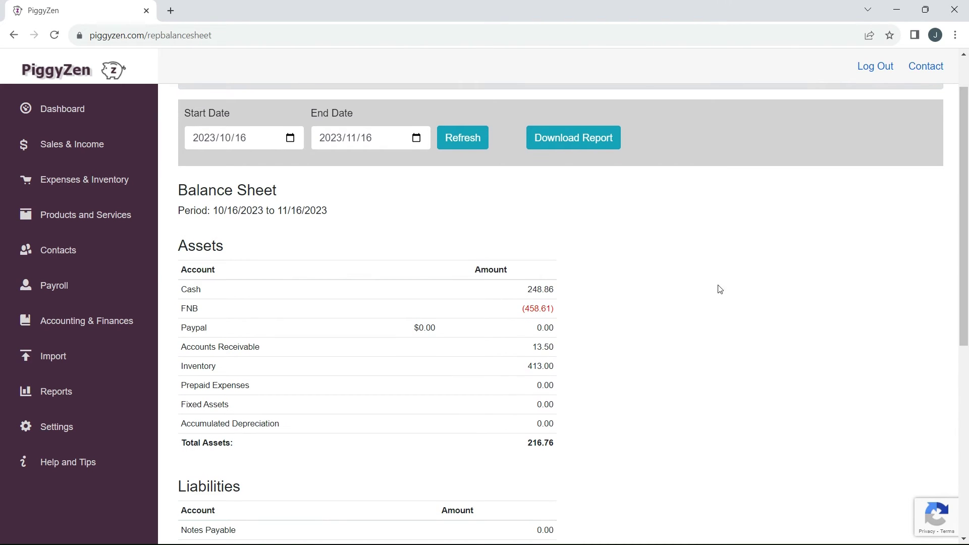
double_click(536, 366)
double_click(542, 347)
drag(968, 198, 968, 295)
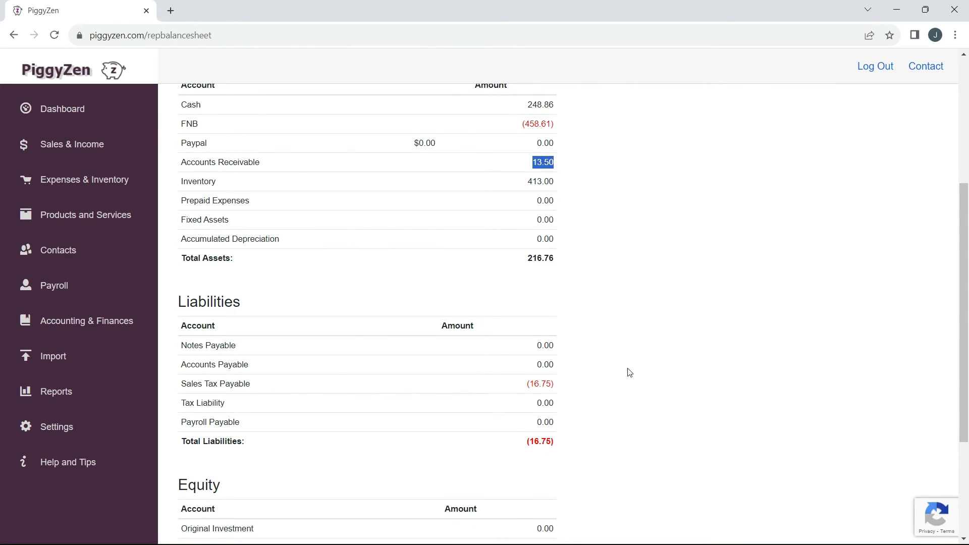
double_click(546, 383)
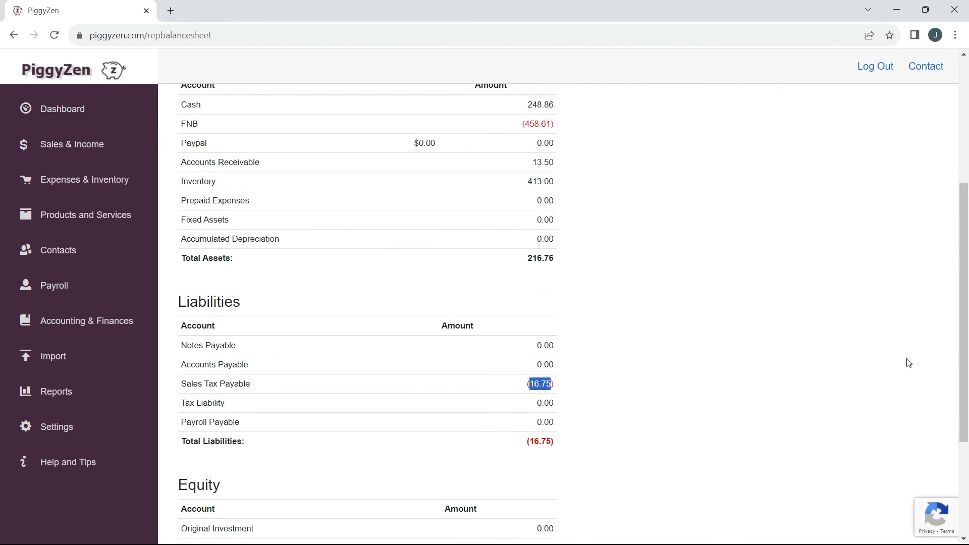
mouse_move(962, 354)
mouse_down()
mouse_move(966, 409)
mouse_move(956, 298)
mouse_up()
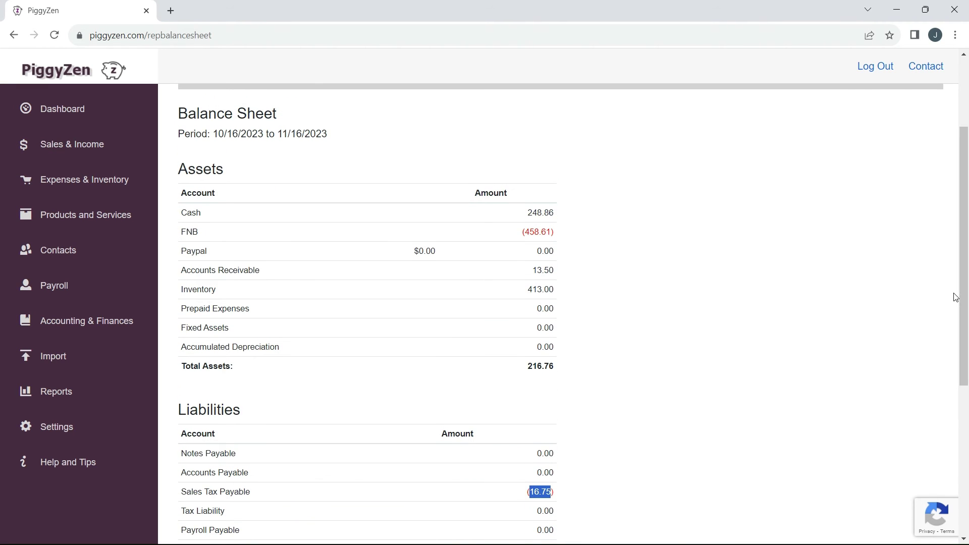
drag(955, 298, 958, 255)
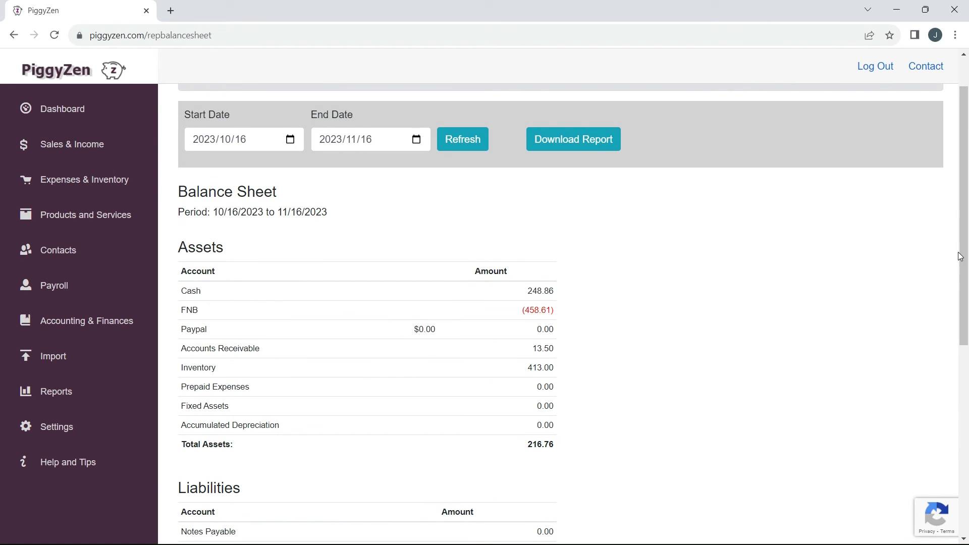
click(564, 151)
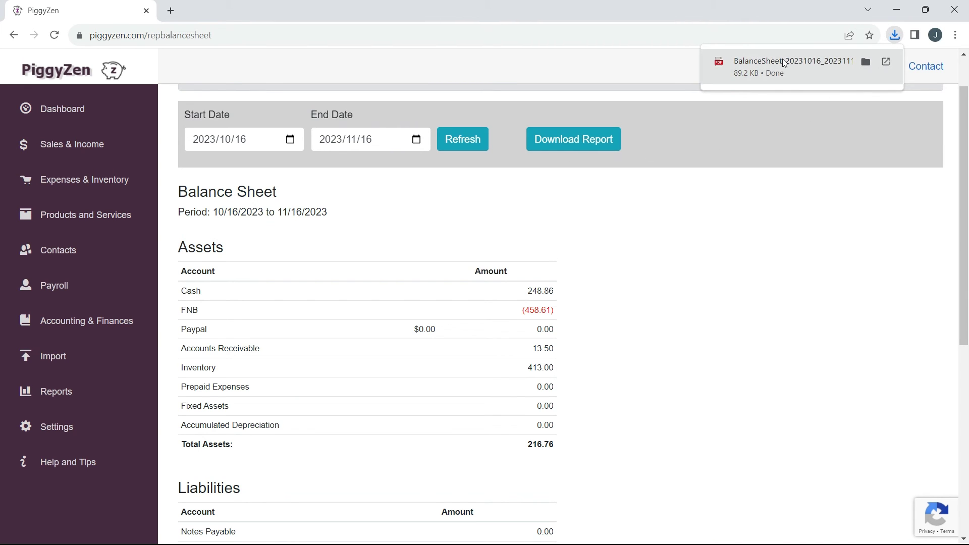
Open the downloaded balance sheet PDF and review it through Total Equity R233.51.
click(783, 63)
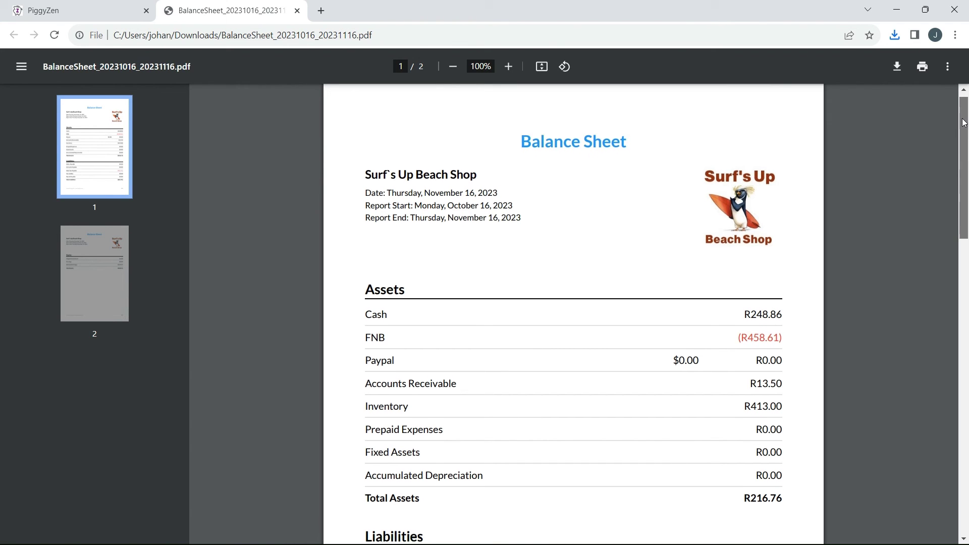
drag(963, 115, 968, 368)
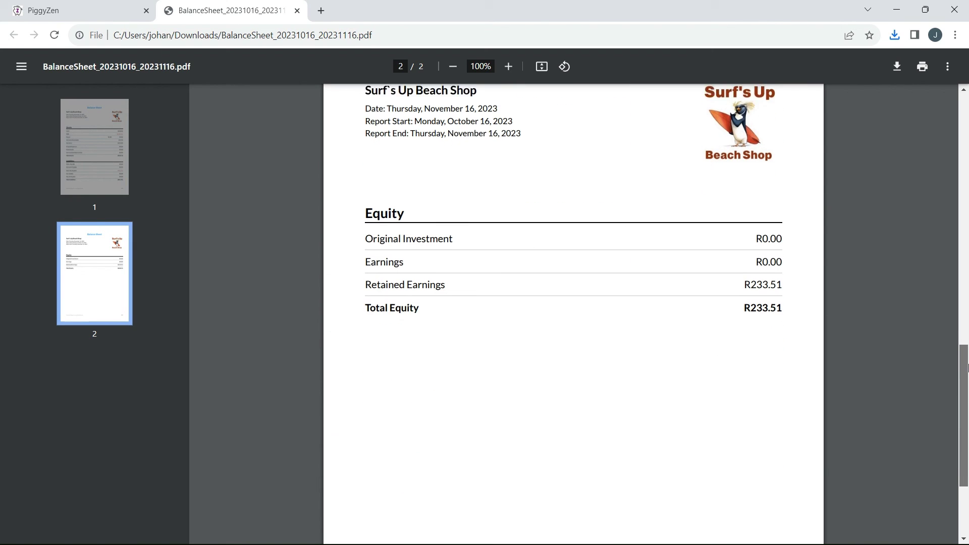
Return to PiggyZen and open View Transactions under Accounting & Finances.
click(79, 12)
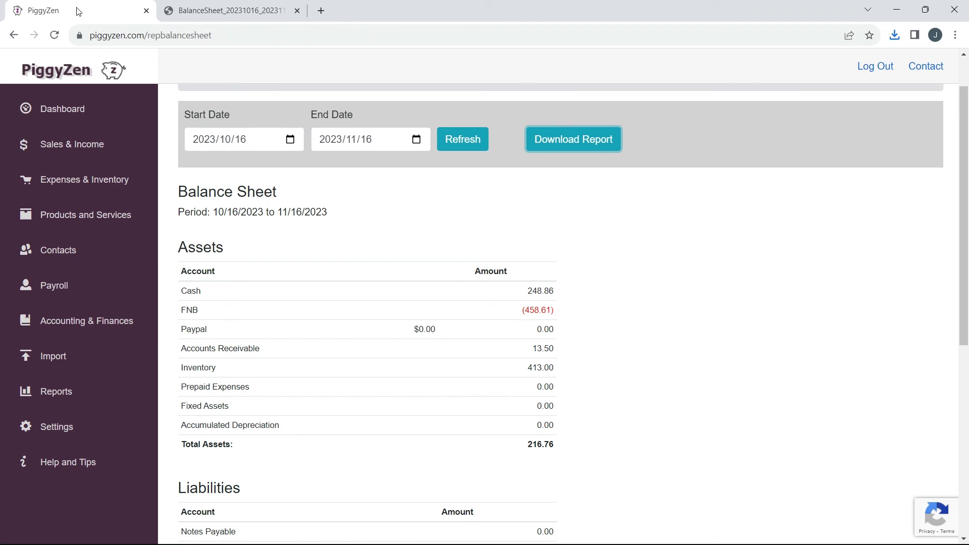
click(72, 313)
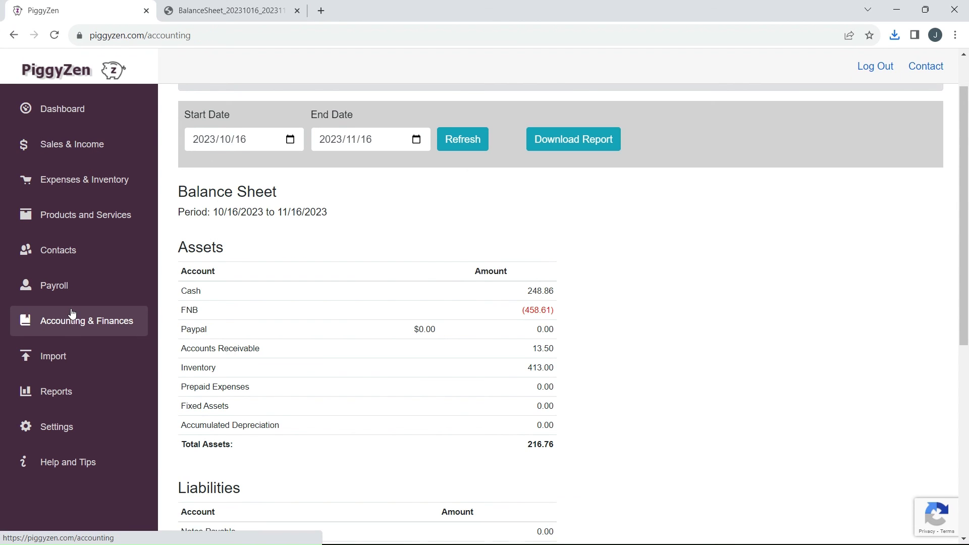
click(241, 248)
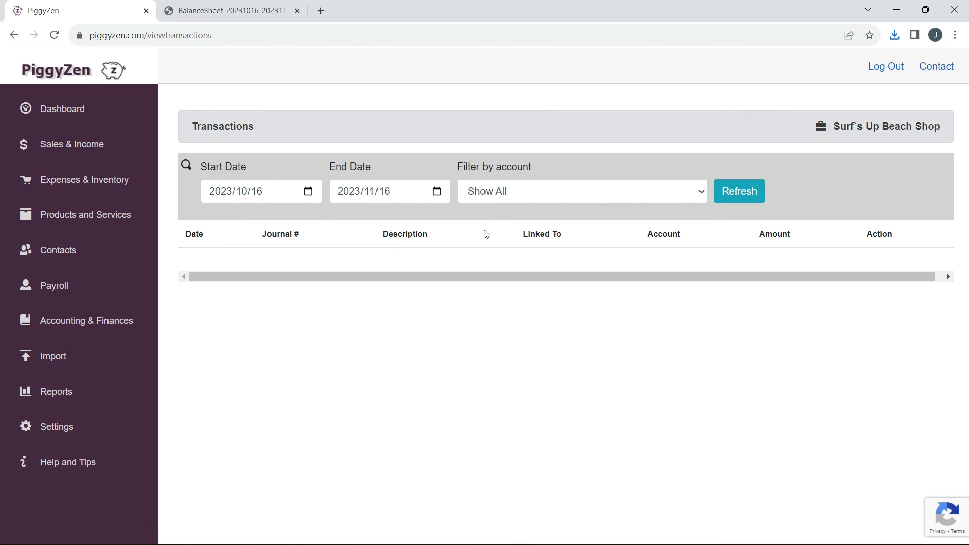
List transactions from 2023/09/01 and open Journal Entry #4, the 2023-10-03 POS sales.
click(311, 196)
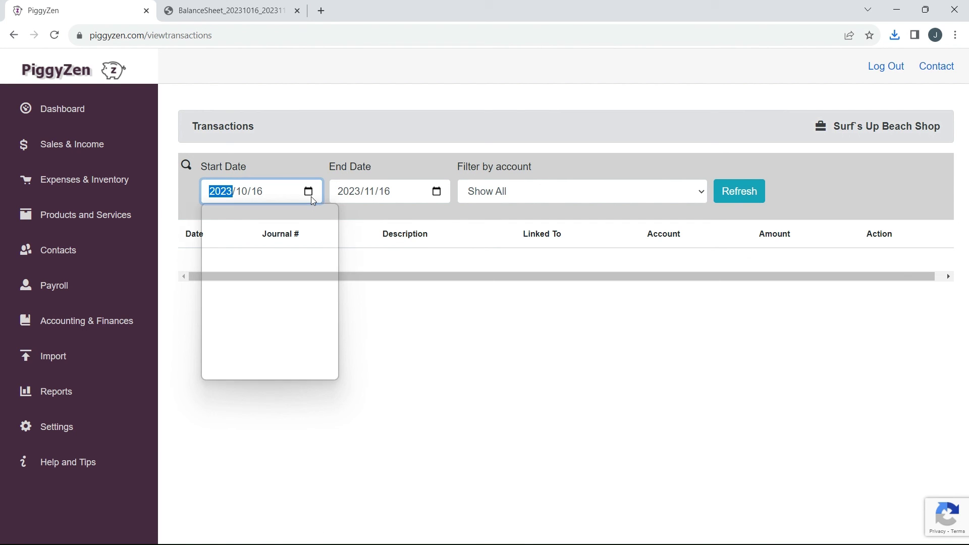
click(309, 221)
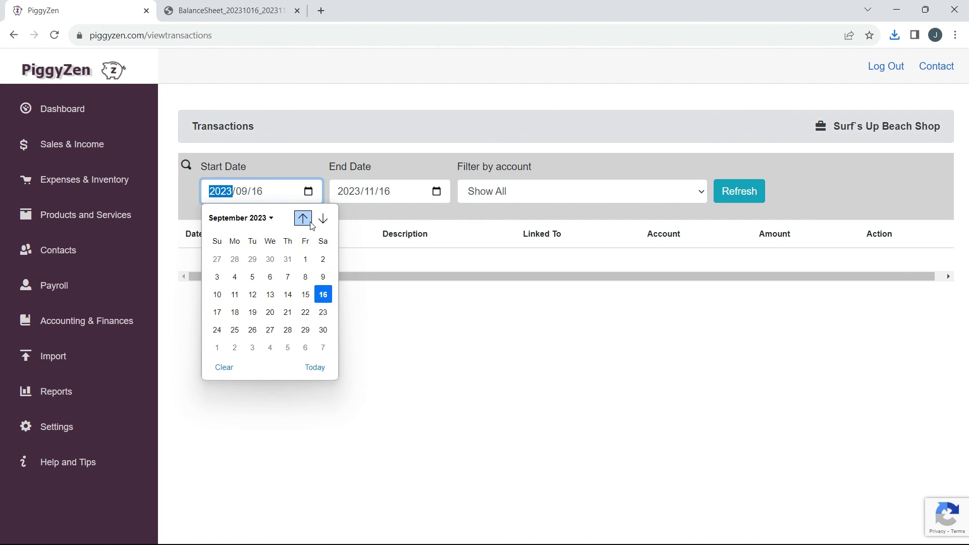
click(305, 259)
click(734, 196)
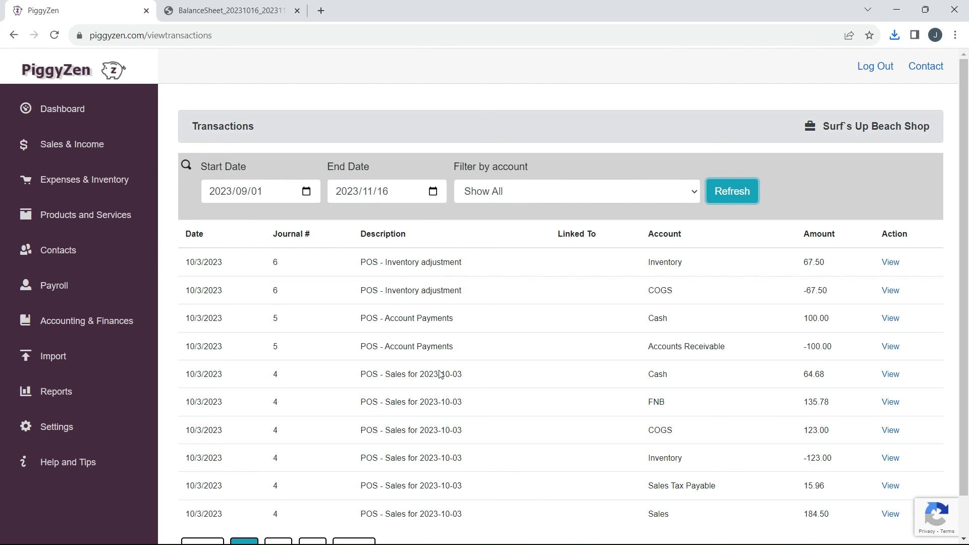
click(890, 374)
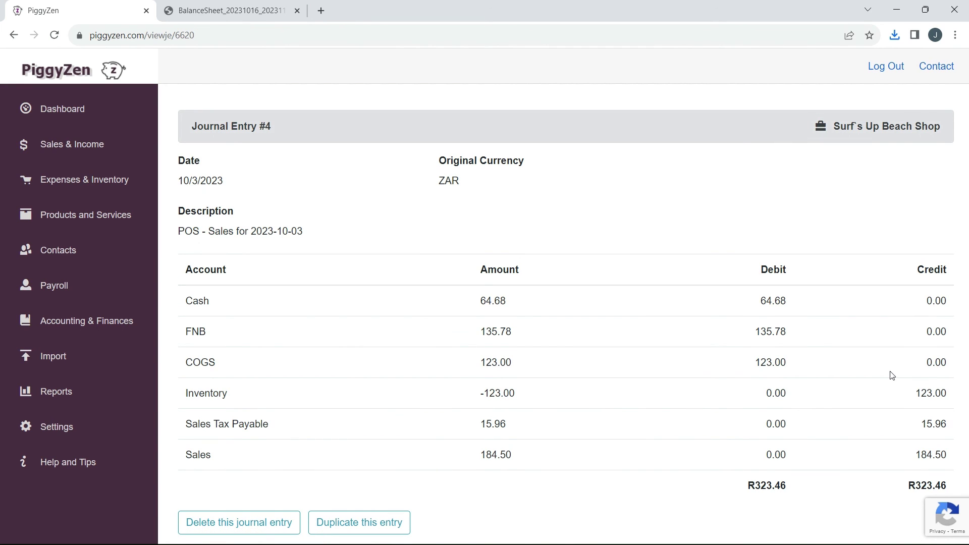